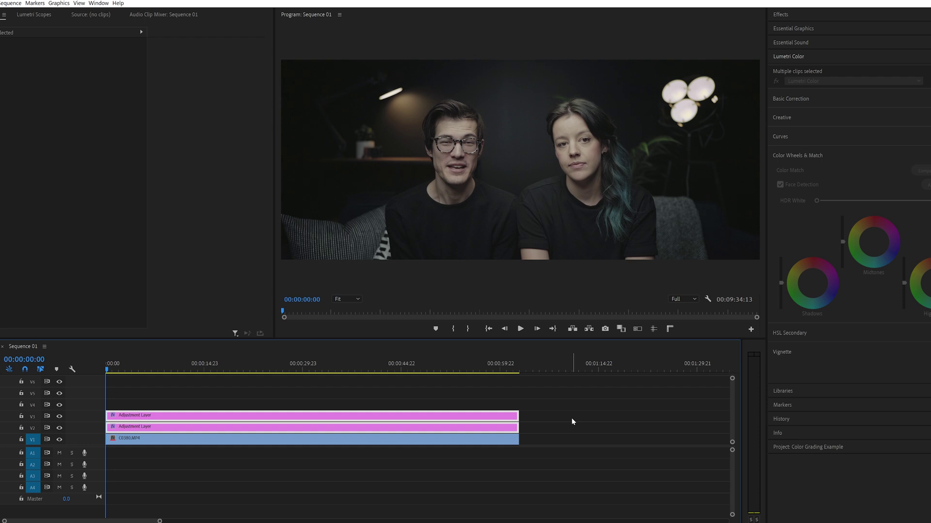
# Step: Hide the V3 and V2 adjustment layers to view the ungraded footage, then bring up the Project panel's New Item list
pyautogui.click(60, 417)
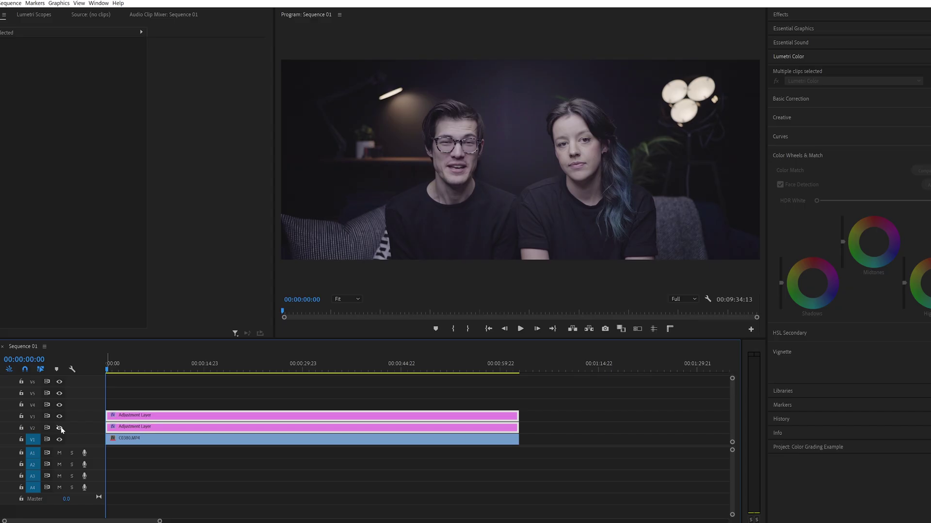
pyautogui.click(60, 427)
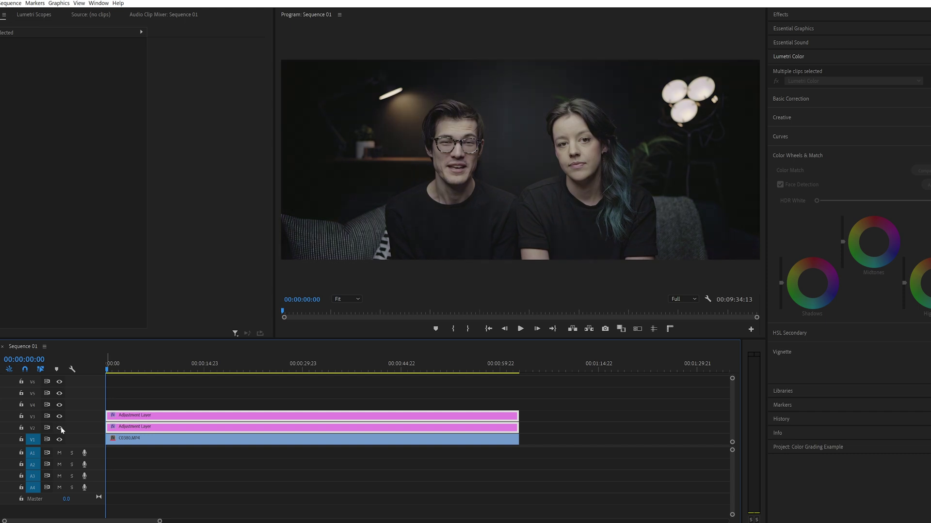
pyautogui.click(926, 233)
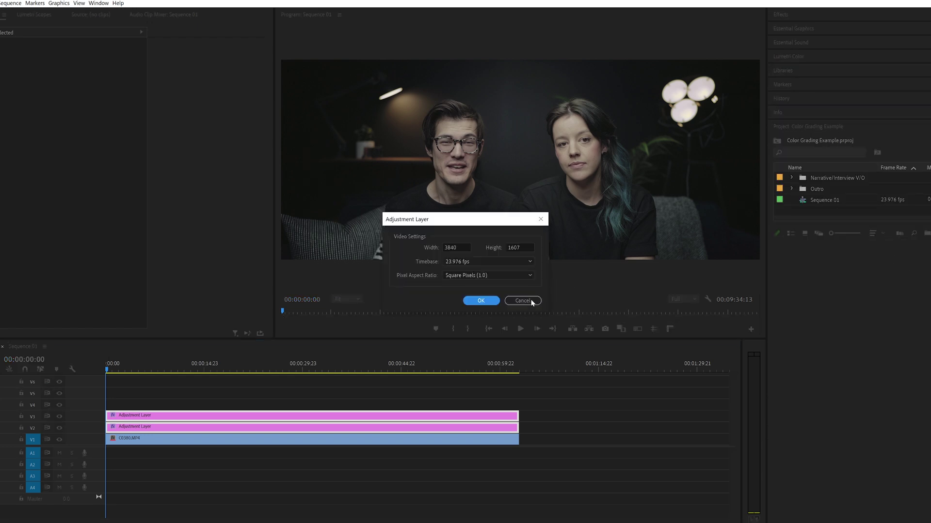
# Step: Create a 3840×1607 adjustment layer, place it on V4 and stretch it to the clip's end
pyautogui.click(481, 300)
pyautogui.moveTo(829, 178); pyautogui.dragTo(106, 405)
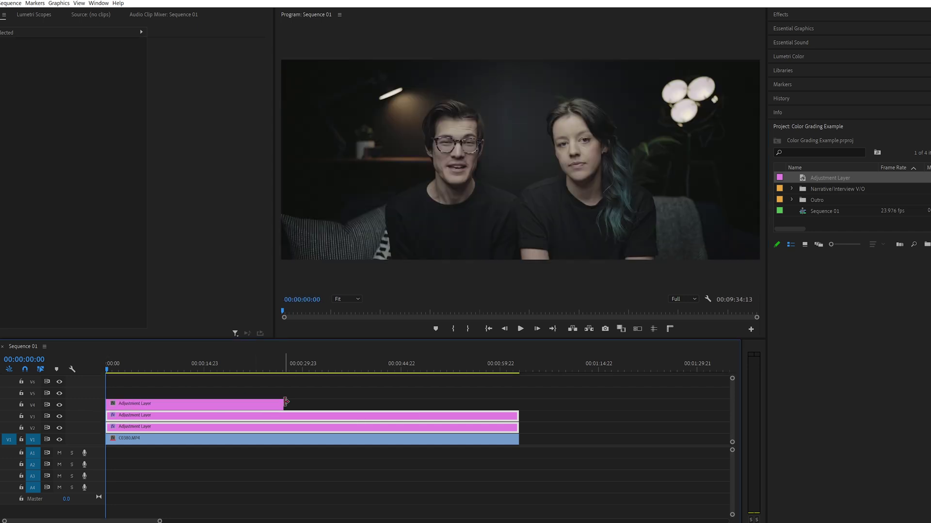
pyautogui.moveTo(402, 407); pyautogui.dragTo(520, 403)
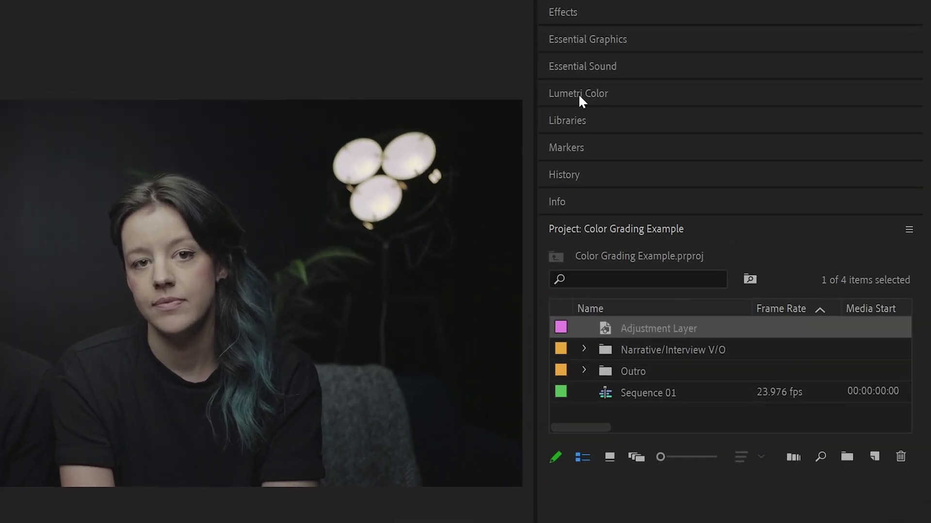
# Step: Expand Lumetri Color settings and bring up the Lumetri Scopes with vectorscope and RGB parade
pyautogui.click(788, 56)
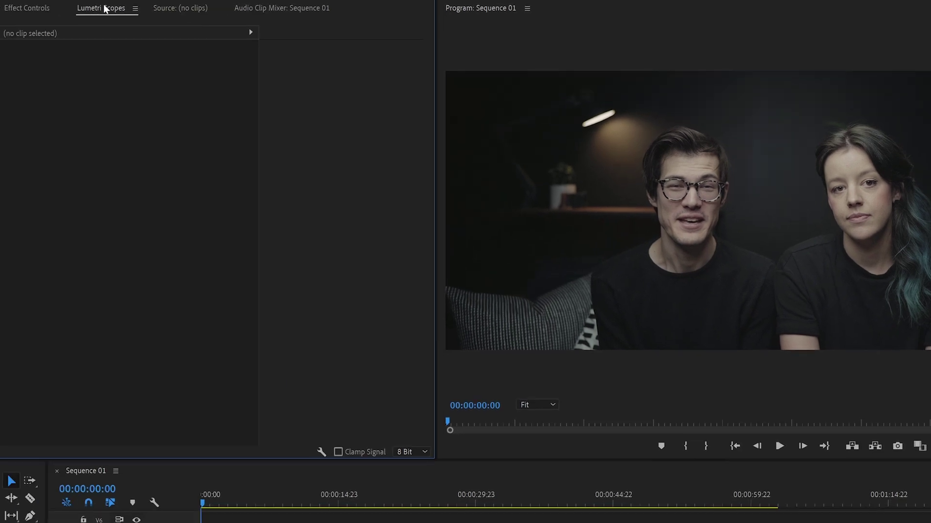
pyautogui.click(114, 8)
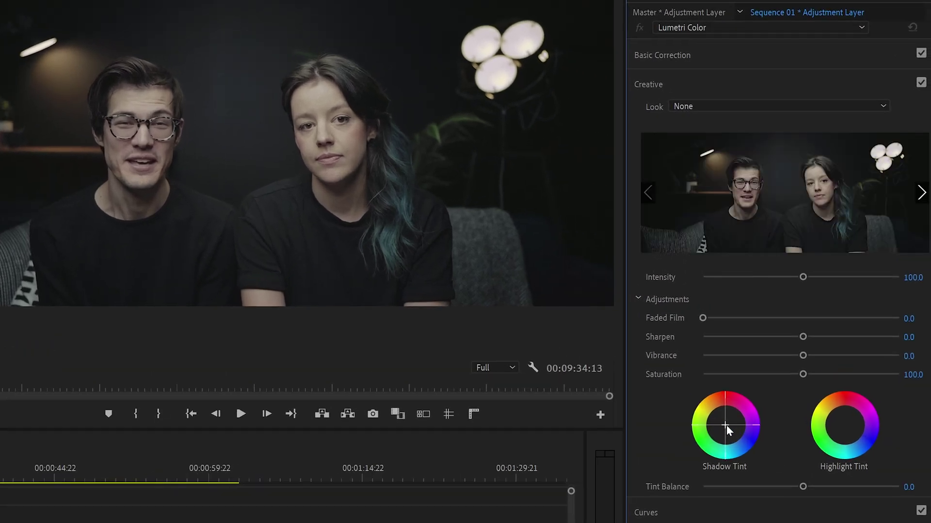
# Step: In Lumetri Creative, add a Shadow Tint and set Tint Balance to -40.7
pyautogui.moveTo(726, 426)
pyautogui.mouseDown()
pyautogui.moveTo(729, 436)
pyautogui.moveTo(750, 427)
pyautogui.moveTo(744, 421)
pyautogui.mouseUp()
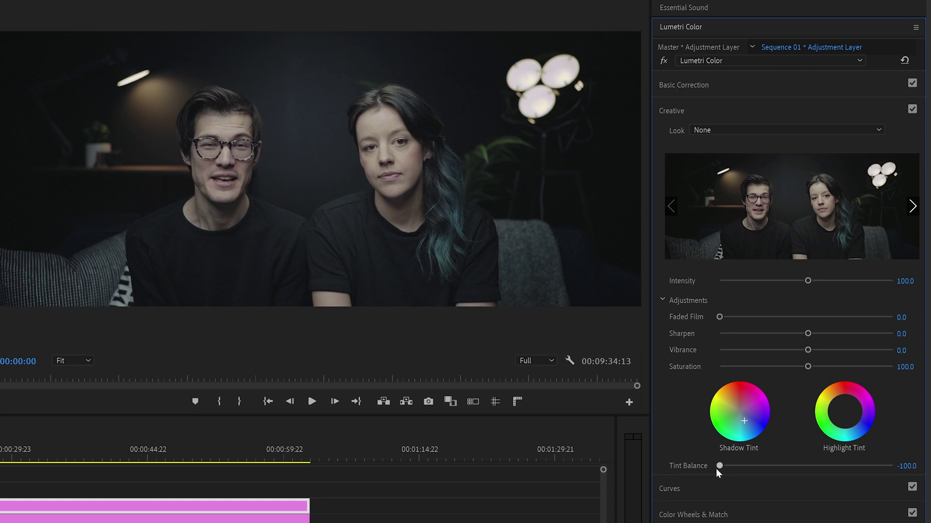
pyautogui.moveTo(718, 470); pyautogui.dragTo(767, 464)
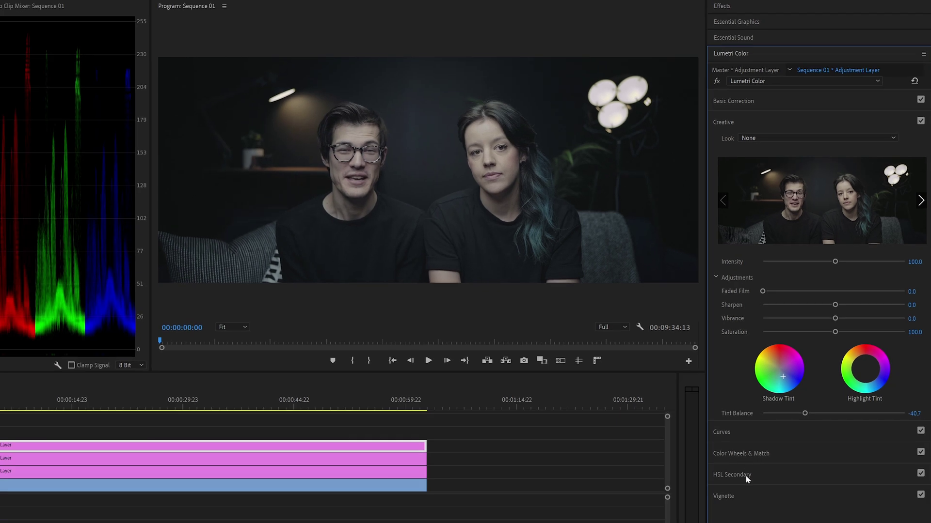
pyautogui.click(745, 475)
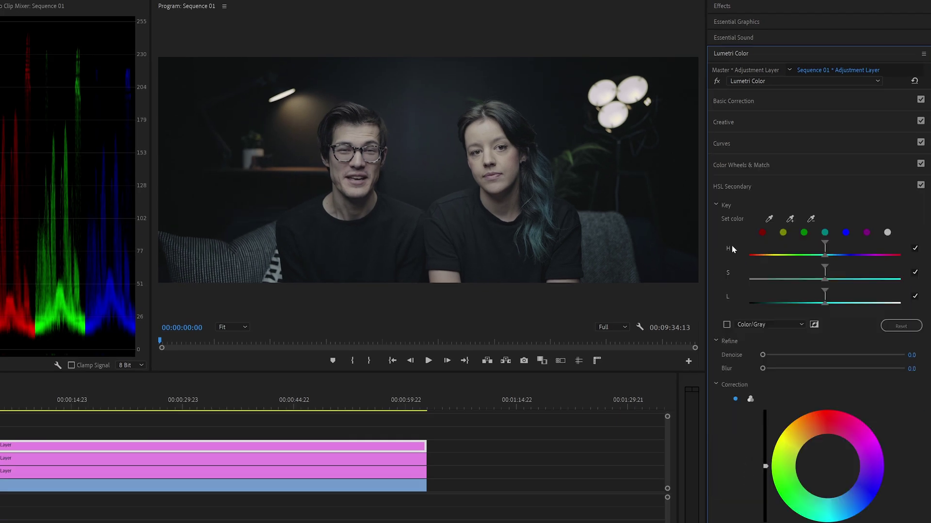
# Step: Key red skin tones with the HSL Secondary Set Color swatch, previewing in Color/Gray mode
pyautogui.click(761, 232)
pyautogui.click(762, 233)
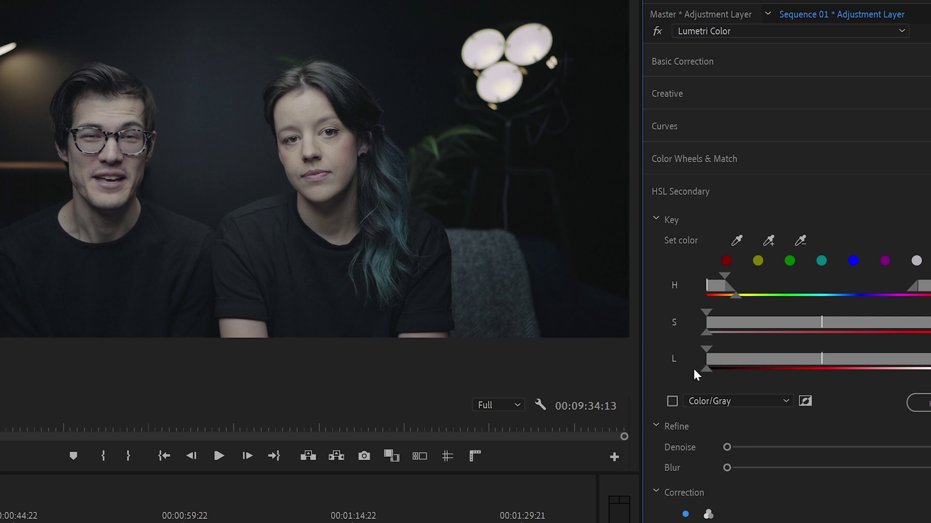
pyautogui.click(672, 402)
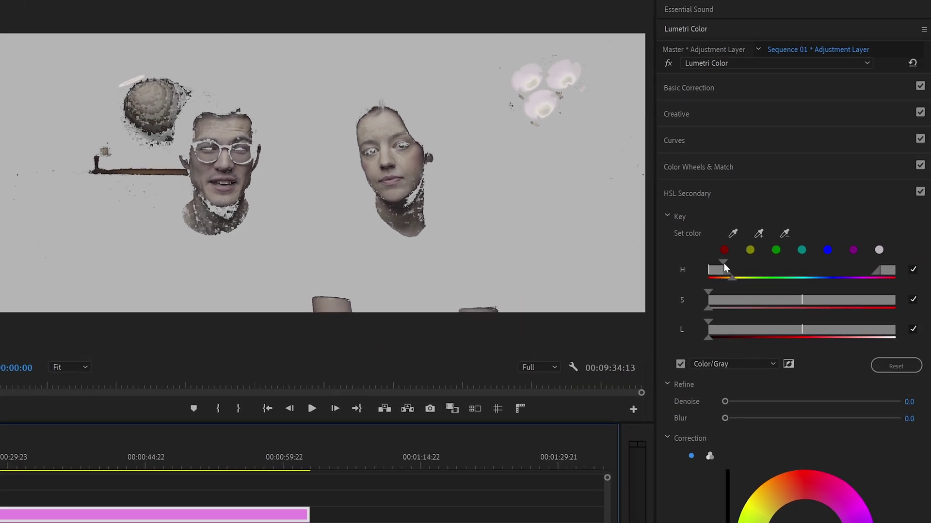
# Step: Narrow the skin key's hue range, set Denoise 82.4 and Blur 24.8, and warm the temperature
pyautogui.moveTo(723, 263); pyautogui.dragTo(739, 255)
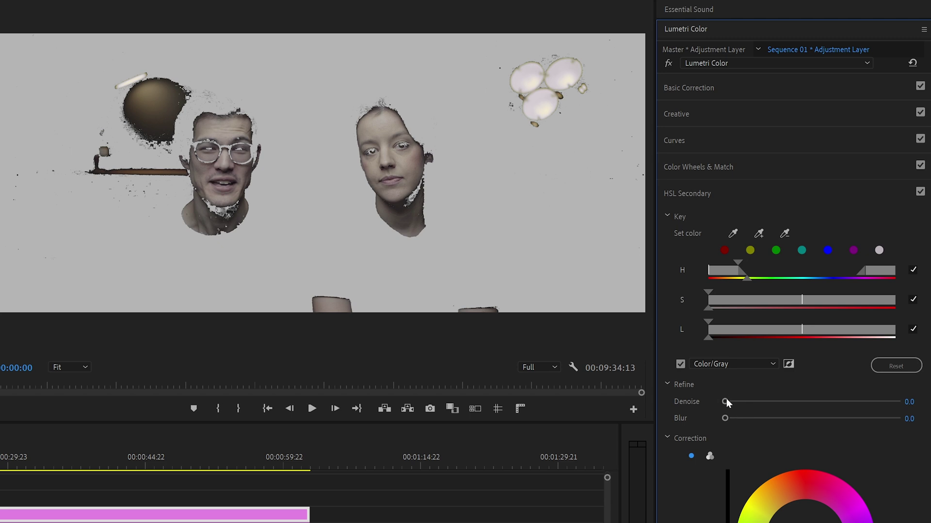
pyautogui.moveTo(726, 401); pyautogui.dragTo(871, 404)
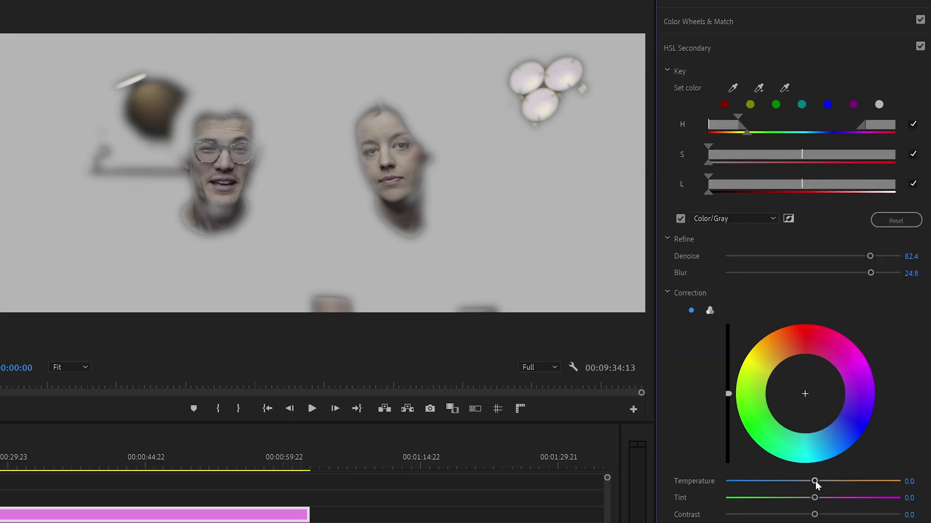
pyautogui.moveTo(815, 483); pyautogui.dragTo(821, 486)
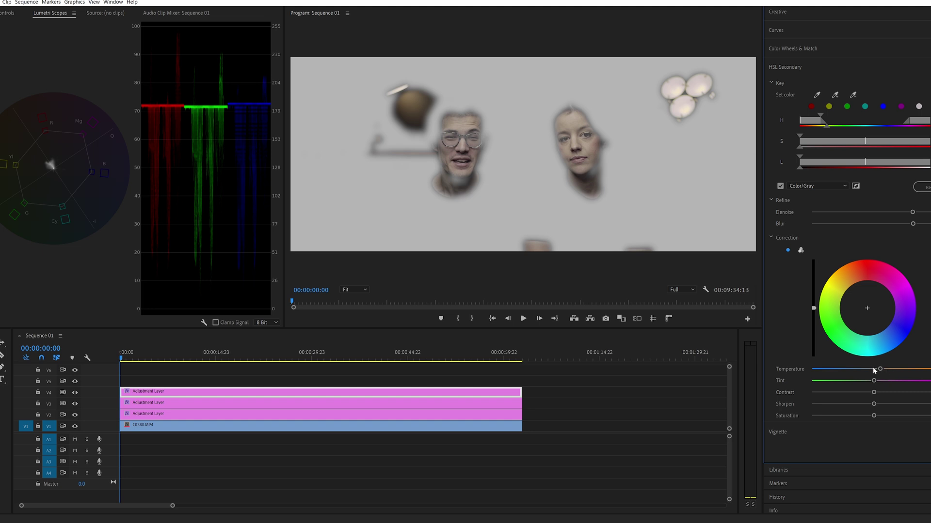
# Step: Uncheck Color/Gray in HSL Secondary to see the full graded footage
pyautogui.click(781, 187)
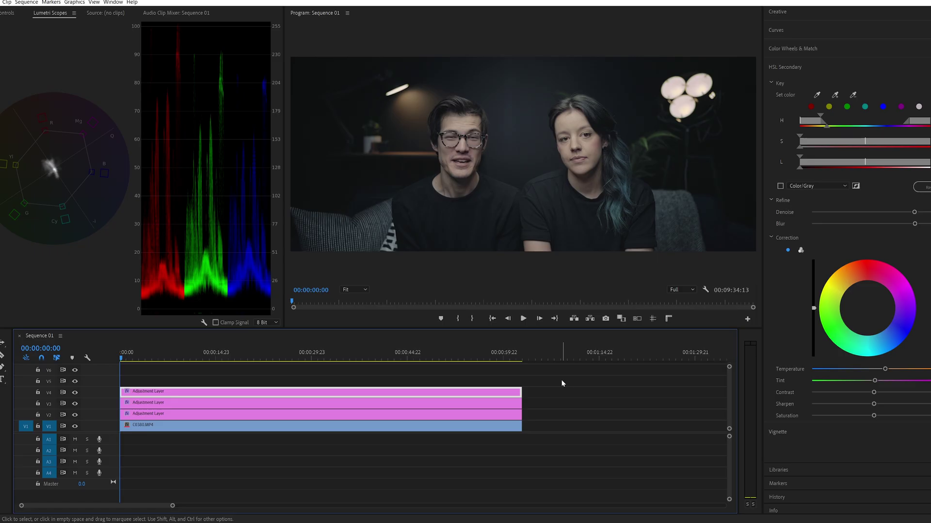
# Step: In Basic Correction, lower Highlights to -30.4 and Whites to -3.3
pyautogui.scroll(5, 808, 92)
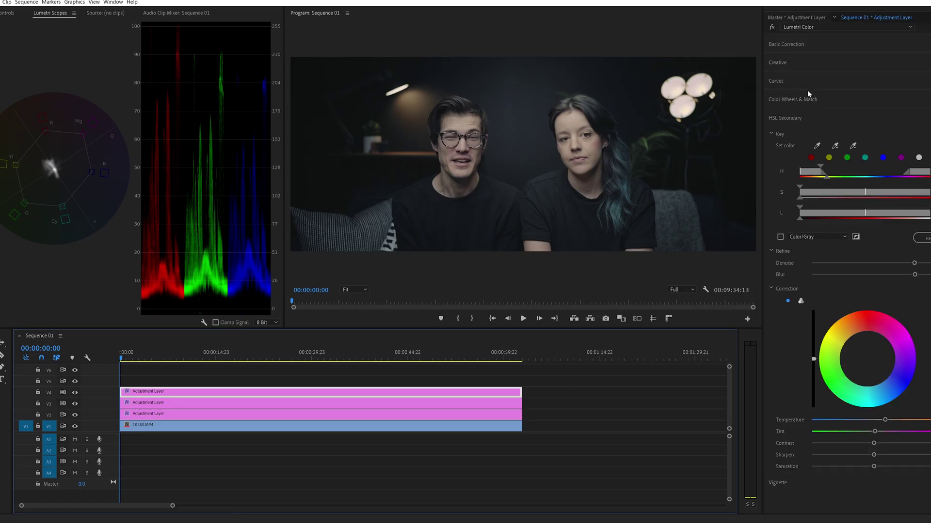
pyautogui.click(807, 90)
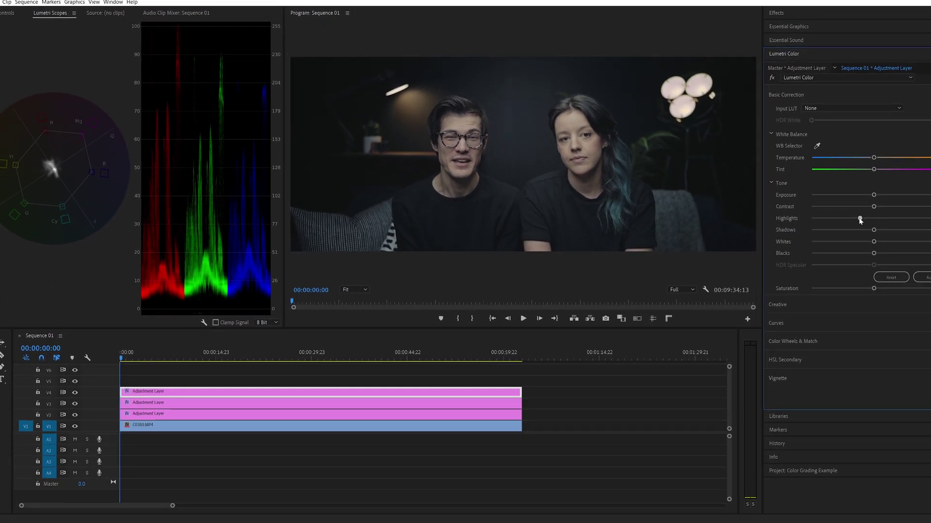
pyautogui.moveTo(858, 221); pyautogui.dragTo(852, 221)
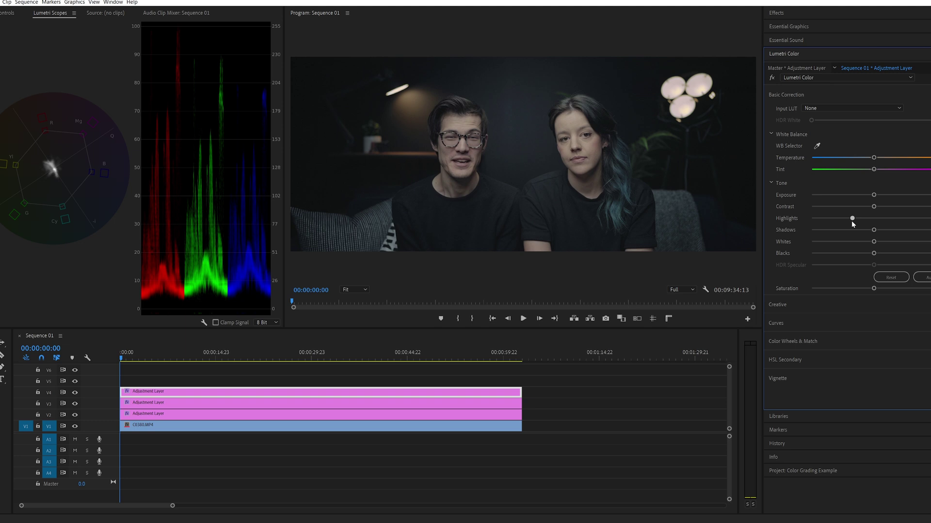
pyautogui.moveTo(852, 221); pyautogui.dragTo(853, 221)
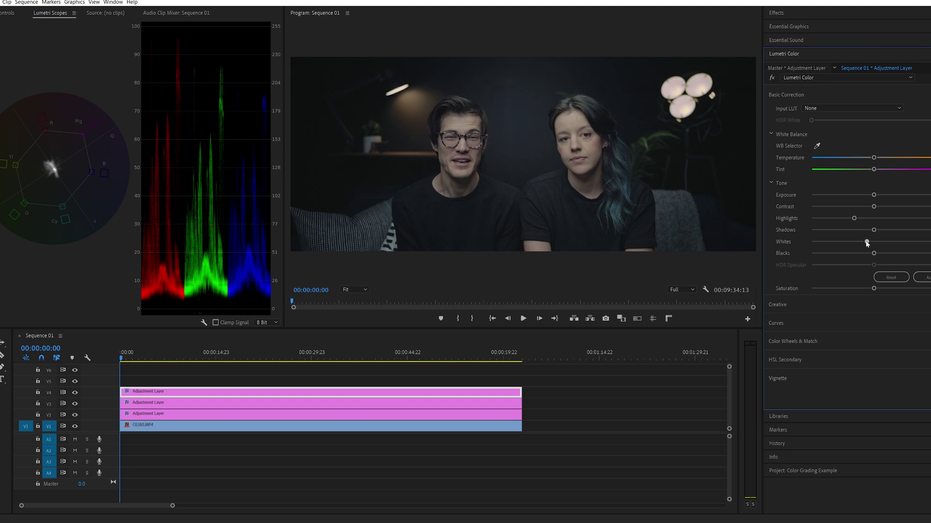
pyautogui.moveTo(867, 244); pyautogui.dragTo(870, 241)
# Step: Set the Blacks to -1.0
pyautogui.click(867, 253)
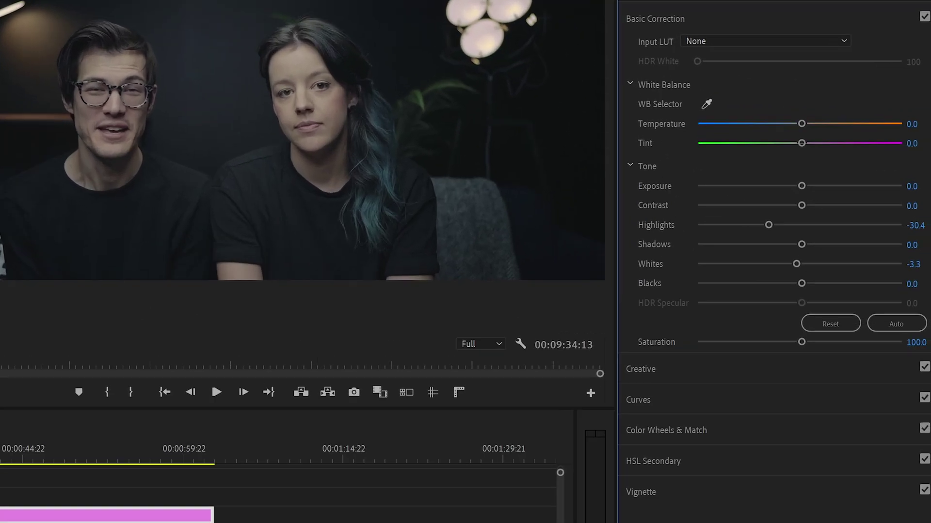
pyautogui.click(917, 281)
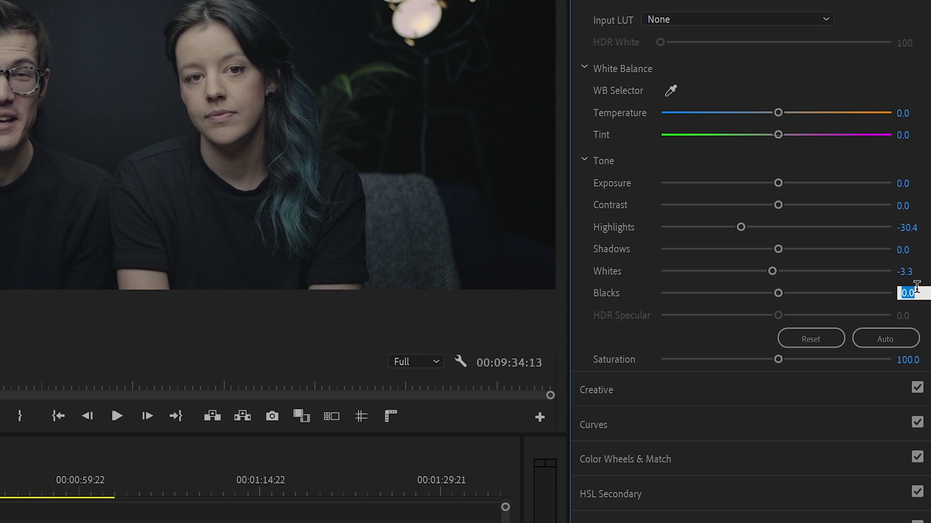
pyautogui.write('-2.6')
pyautogui.press('Return')
pyautogui.write('0.0')
pyautogui.moveTo(919, 293); pyautogui.dragTo(917, 292)
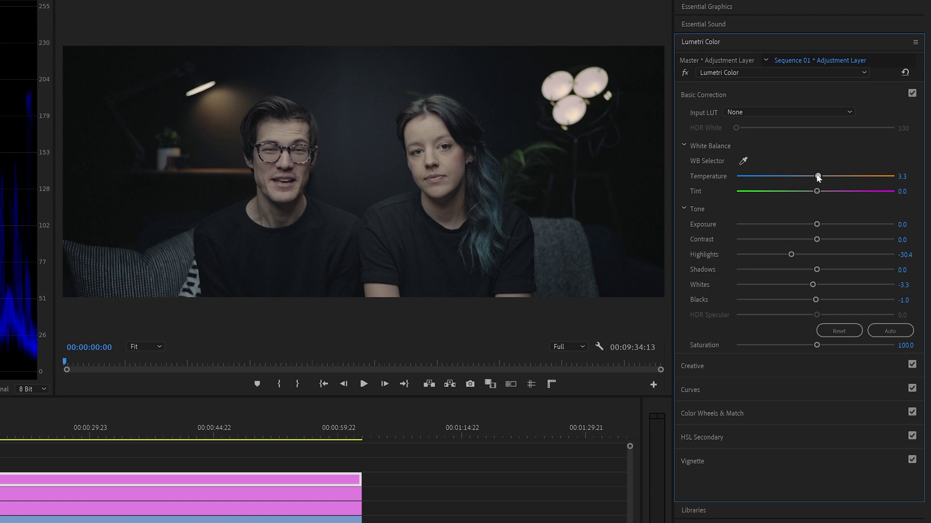
# Step: Set Temperature to -3.3 and Contrast to 20.9, then hide V4 to compare
pyautogui.moveTo(817, 177); pyautogui.dragTo(812, 178)
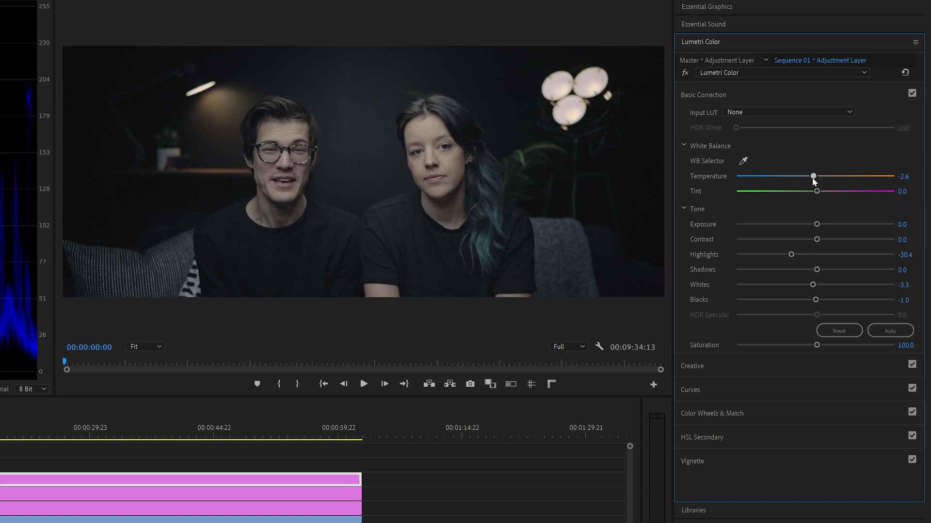
pyautogui.click(825, 240)
pyautogui.moveTo(825, 241); pyautogui.dragTo(832, 237)
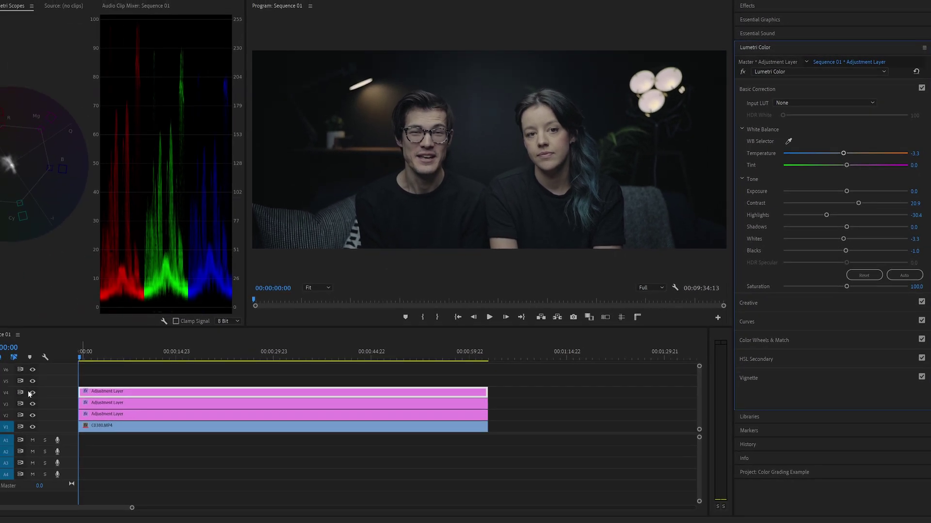
pyautogui.click(33, 393)
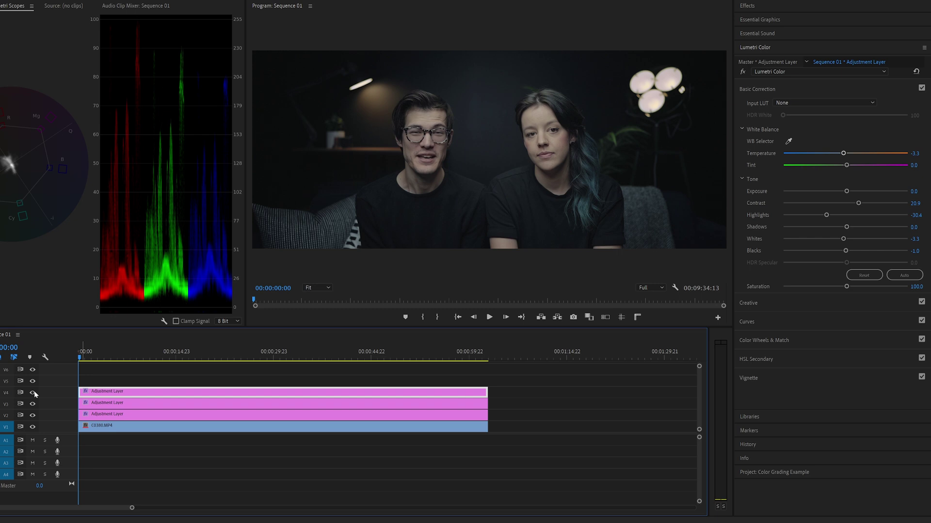
# Step: Re-enable V4, then pin green and purple on Hue vs Sat and test boosting and cutting teal saturation
pyautogui.click(33, 393)
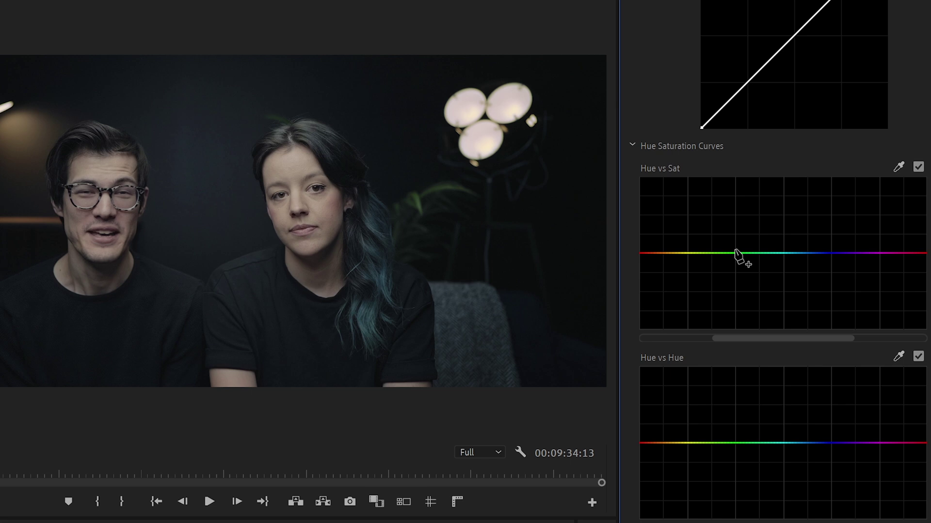
pyautogui.click(761, 253)
pyautogui.click(852, 253)
pyautogui.moveTo(812, 252); pyautogui.dragTo(812, 187)
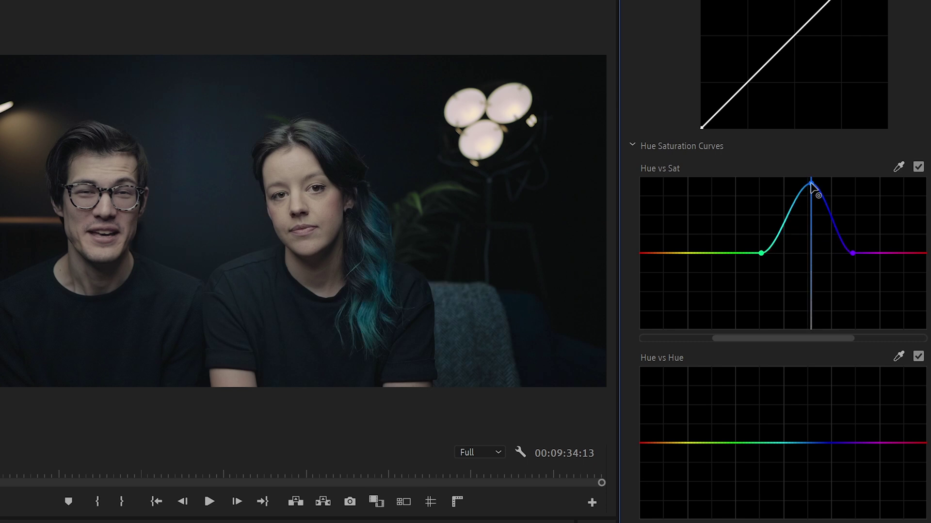
pyautogui.moveTo(812, 186); pyautogui.dragTo(810, 339)
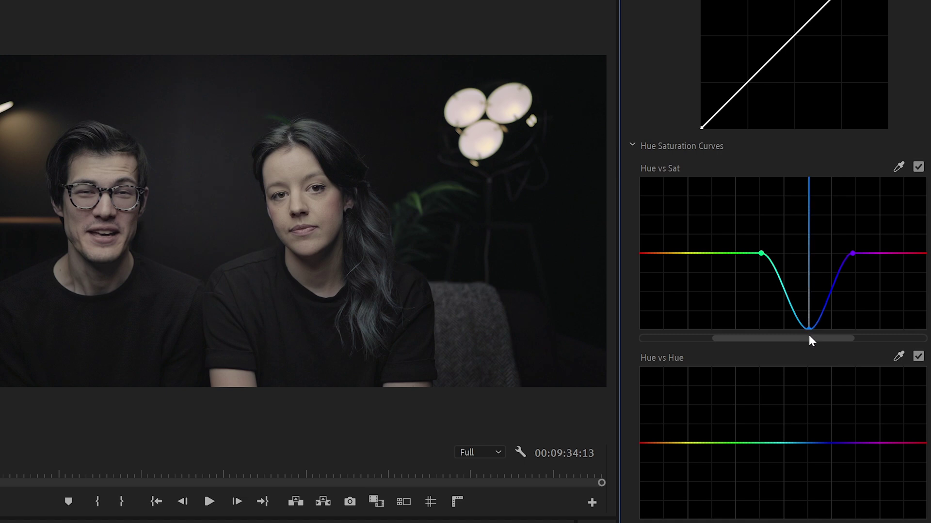
pyautogui.moveTo(809, 336); pyautogui.dragTo(811, 336)
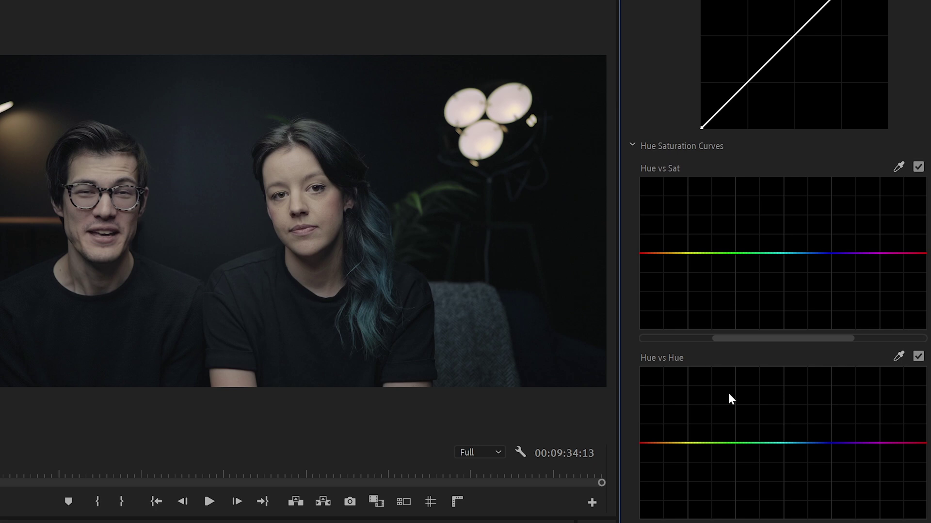
# Step: Pin green and purple anchors on Hue vs Hue and add a slight lift in the blue-teal range
pyautogui.scroll(-3, 631, 351)
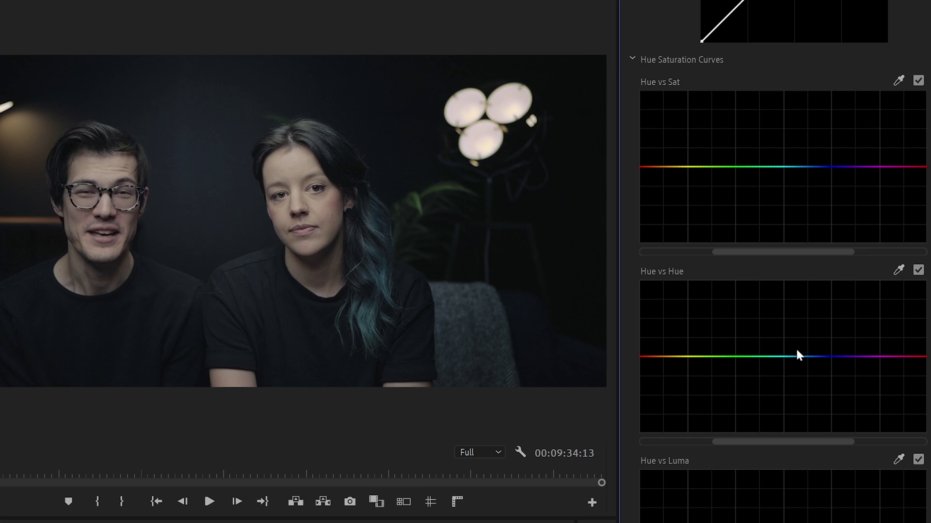
pyautogui.click(777, 357)
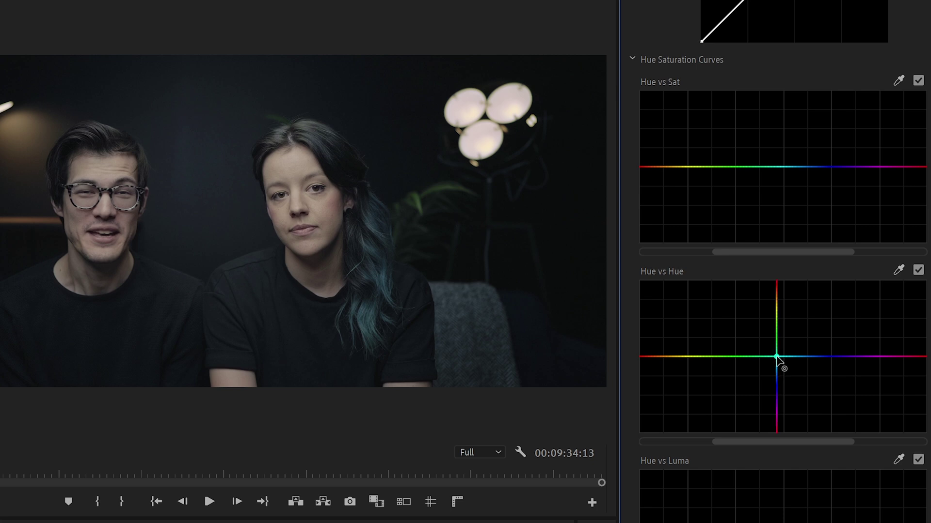
pyautogui.click(860, 357)
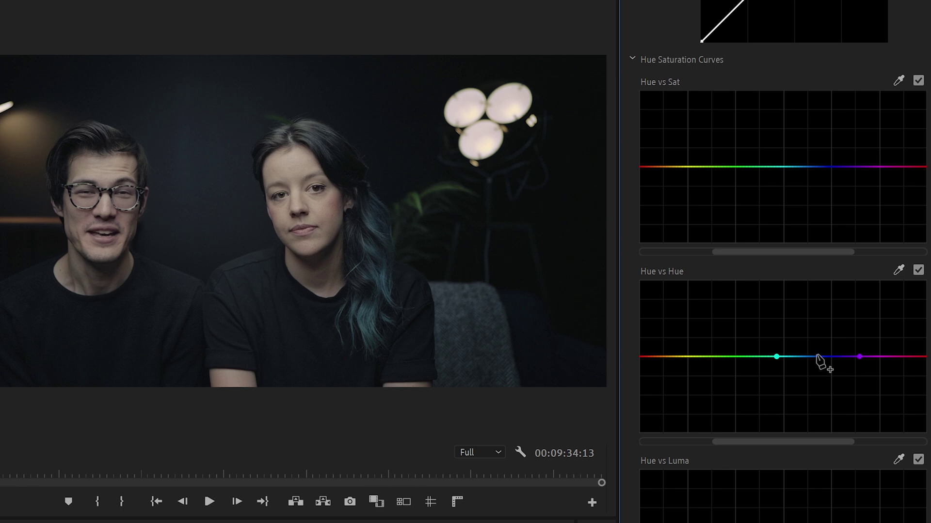
pyautogui.moveTo(818, 357); pyautogui.dragTo(826, 262)
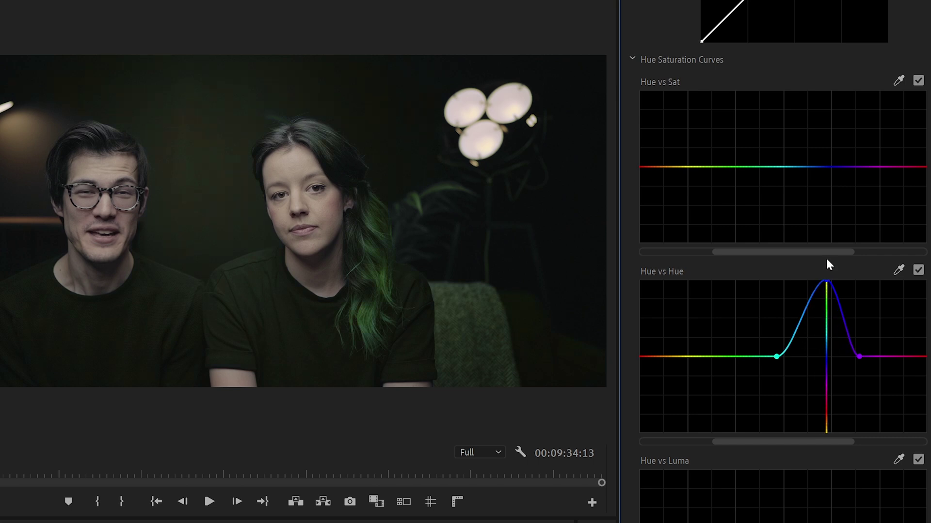
pyautogui.moveTo(827, 265); pyautogui.dragTo(831, 425)
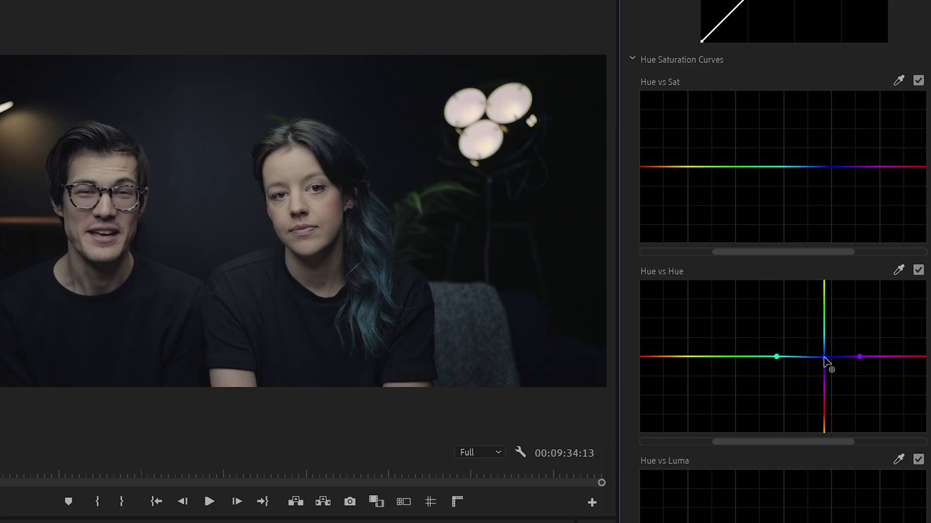
pyautogui.moveTo(824, 354); pyautogui.dragTo(813, 352)
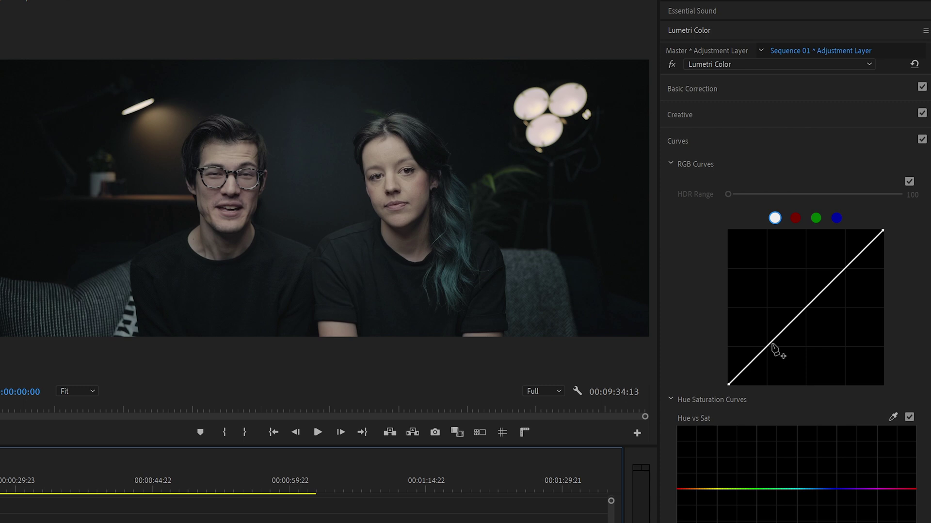
# Step: Lower the RGB curve's bottom point and lift its top point into a gentle S-curve
pyautogui.moveTo(772, 346); pyautogui.dragTo(774, 346)
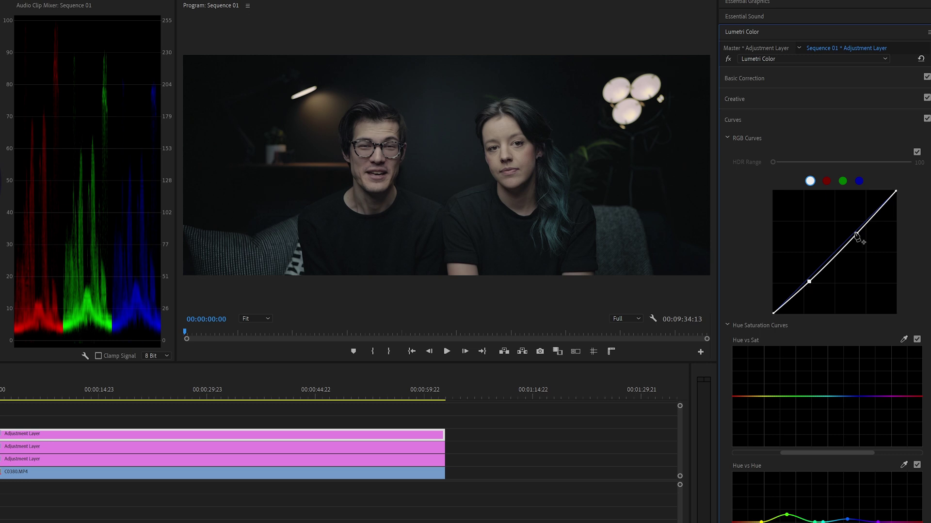
pyautogui.moveTo(856, 237); pyautogui.dragTo(853, 231)
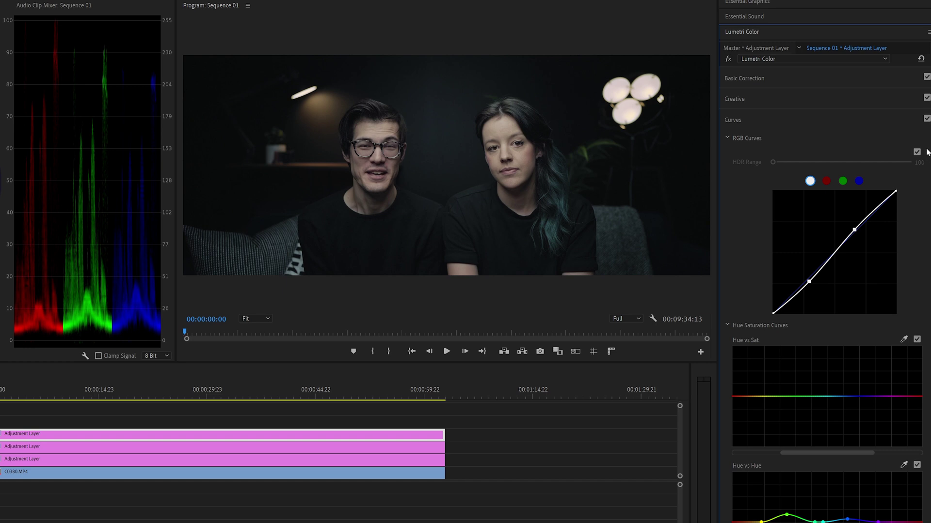
pyautogui.click(782, 80)
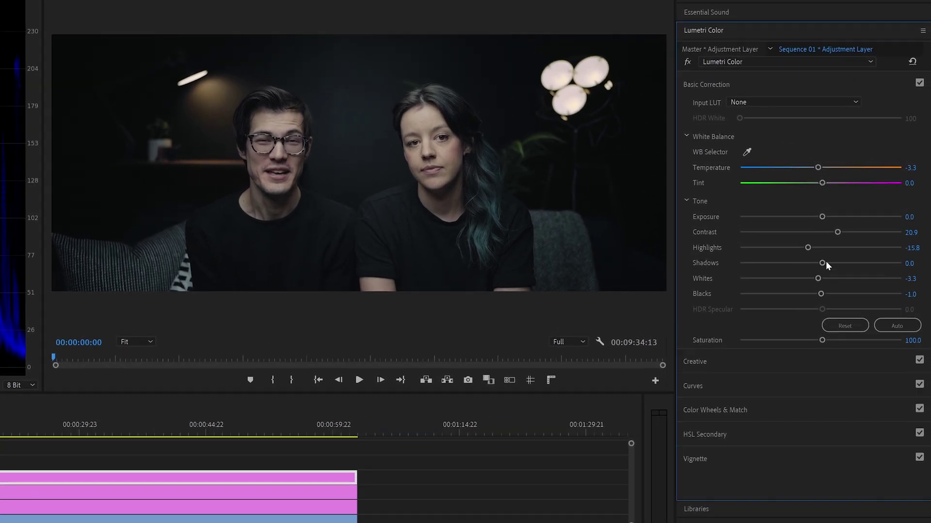
# Step: Nudge shadows up, check the HSL Secondary skin key in Color/Gray, then raise Correction to brighten faces
pyautogui.moveTo(822, 263); pyautogui.dragTo(821, 263)
pyautogui.click(712, 429)
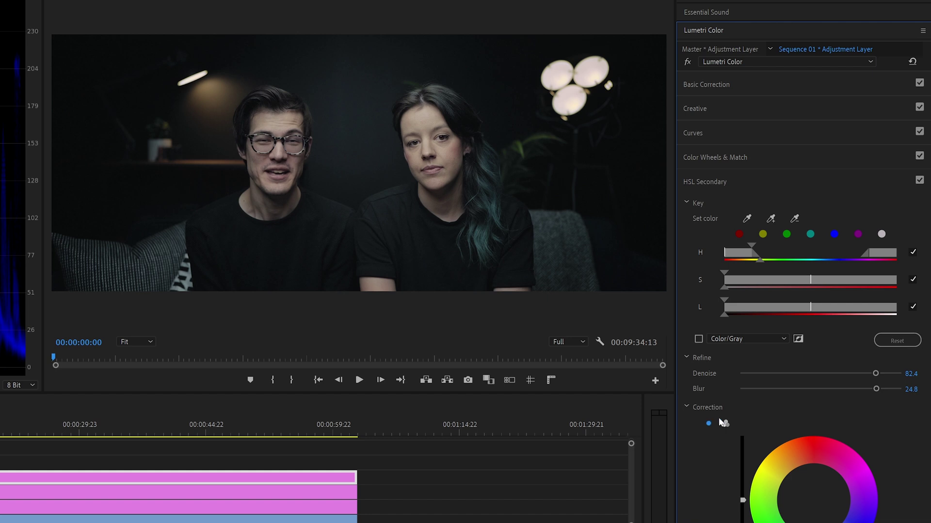
pyautogui.click(698, 339)
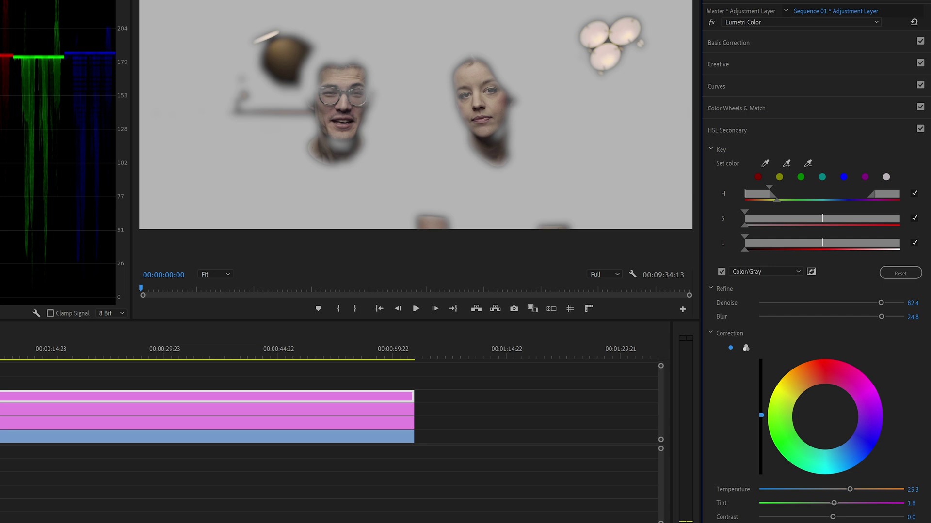
pyautogui.click(721, 272)
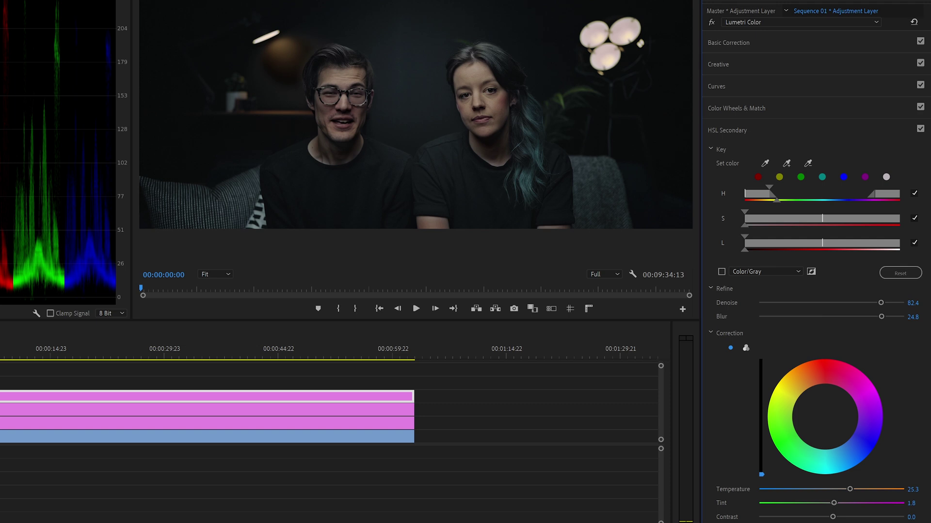
pyautogui.moveTo(762, 472); pyautogui.dragTo(761, 398)
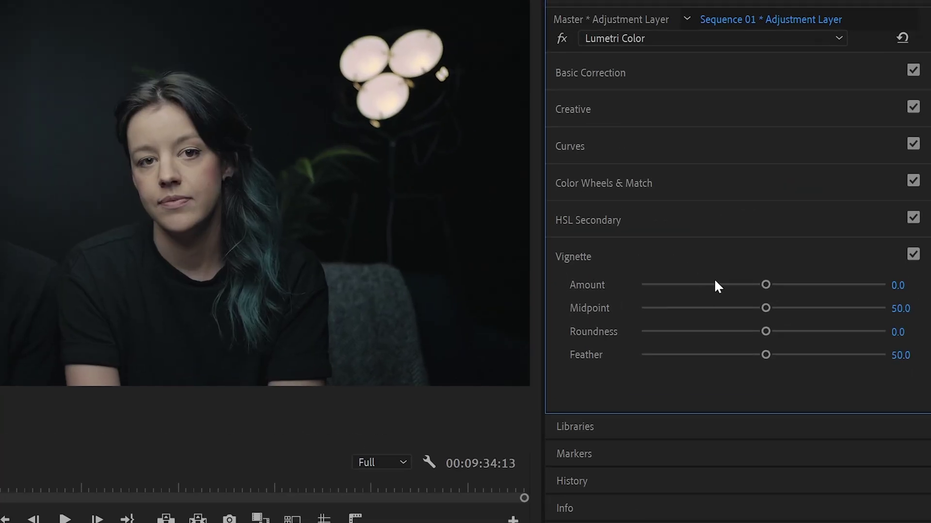
# Step: Shape the vignette with midpoint 28.6, roundness 88.3 and feather 100
pyautogui.click(736, 285)
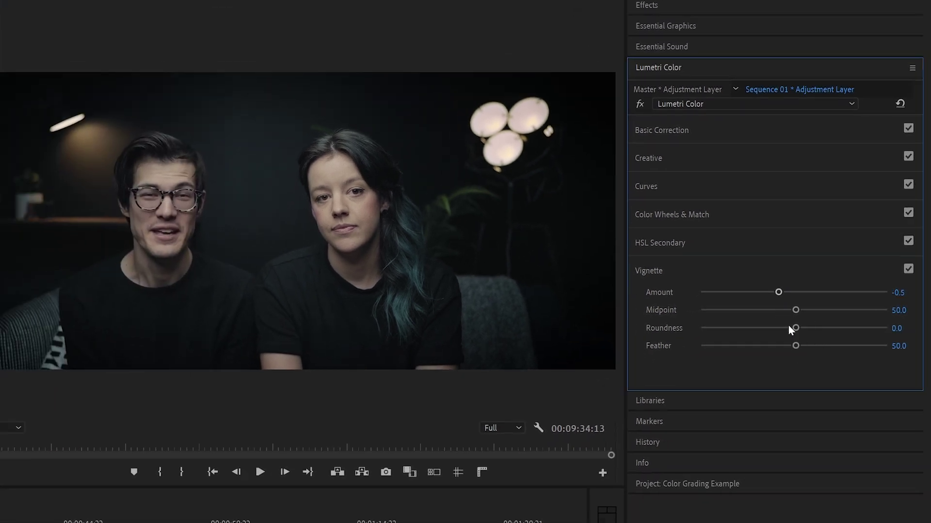
pyautogui.moveTo(788, 326); pyautogui.dragTo(708, 344)
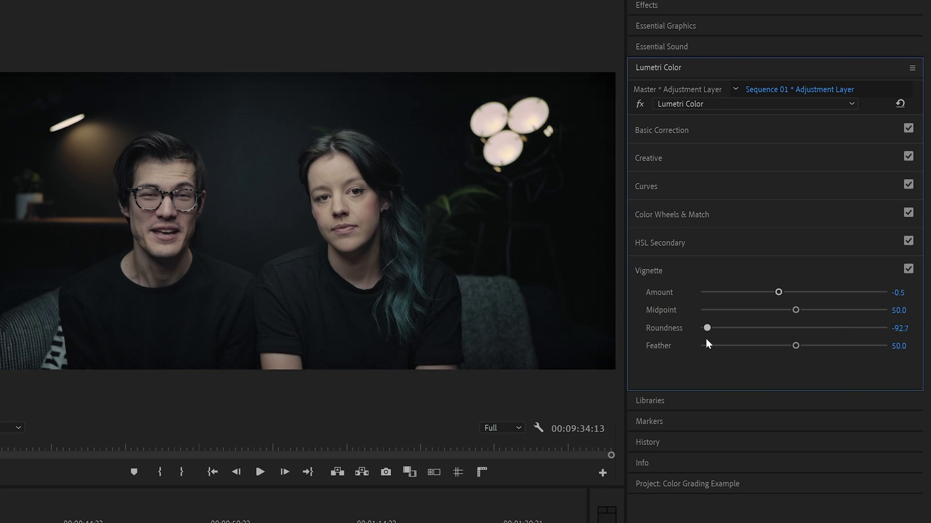
pyautogui.moveTo(705, 339); pyautogui.dragTo(877, 326)
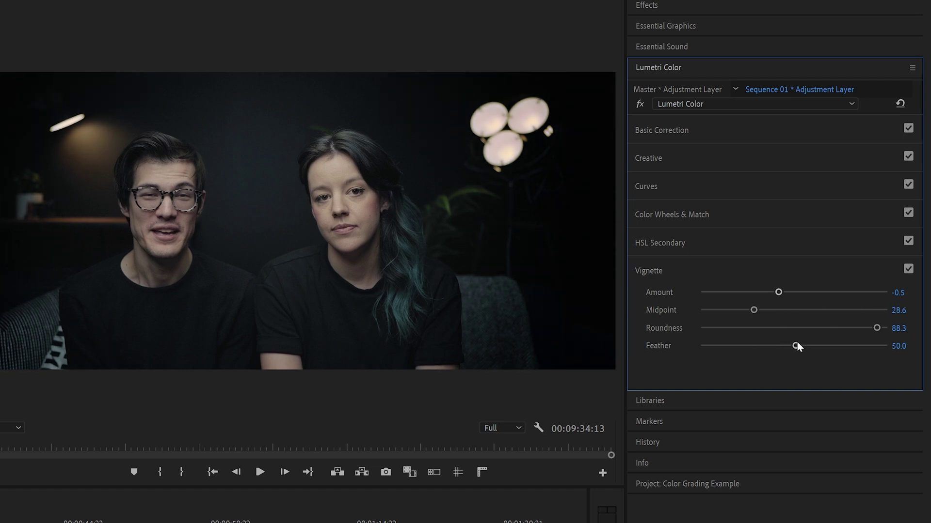
pyautogui.moveTo(798, 346); pyautogui.dragTo(869, 345)
# Step: Set the vignette Amount to -0.2, toggling the vignette off and on to compare
pyautogui.click(908, 269)
pyautogui.click(908, 269)
pyautogui.click(898, 293)
pyautogui.write('-')
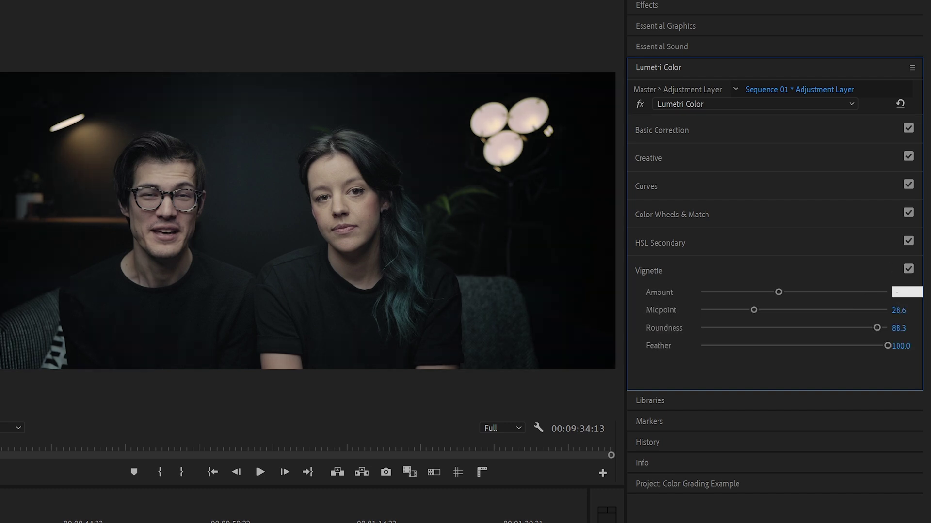
pyautogui.write('0.2')
pyautogui.press('Return')
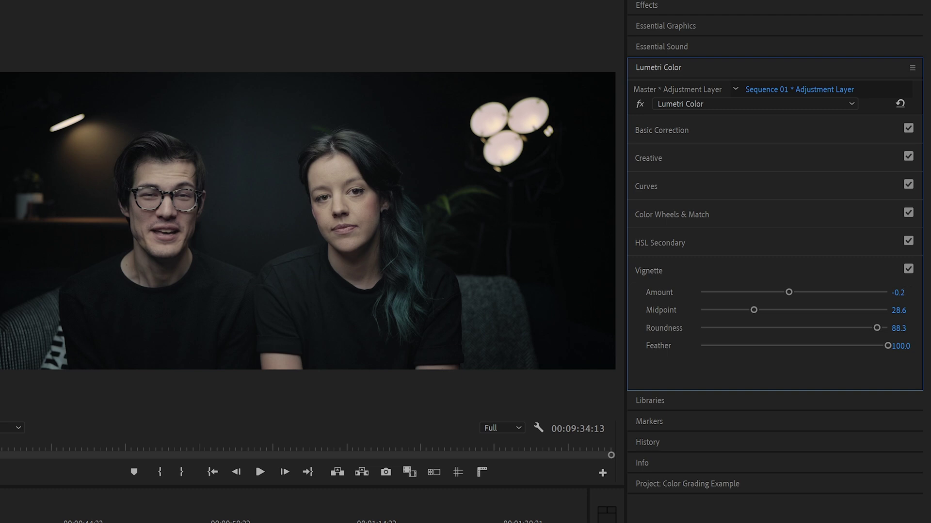
pyautogui.click(909, 270)
pyautogui.click(909, 270)
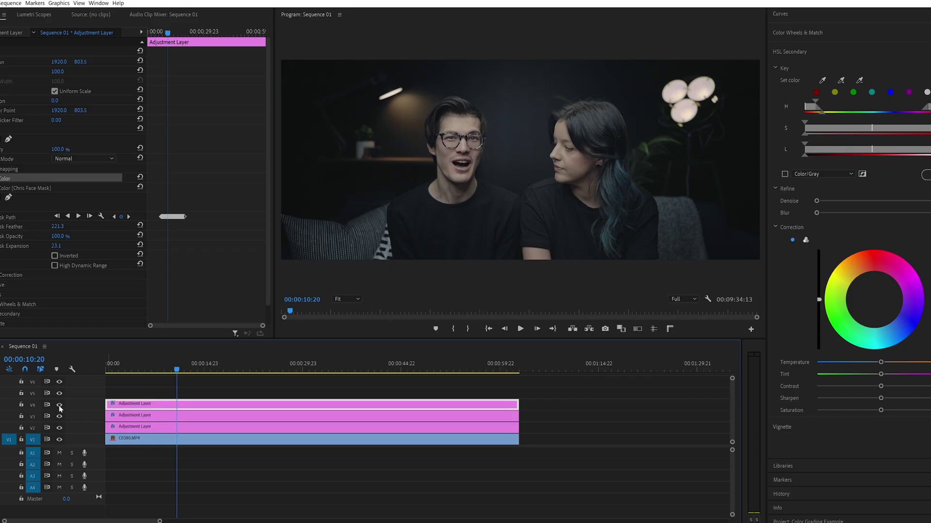
# Step: Turn off track output for the grading adjustment layers to view the ungraded C0330.MP4 clip
pyautogui.click(59, 405)
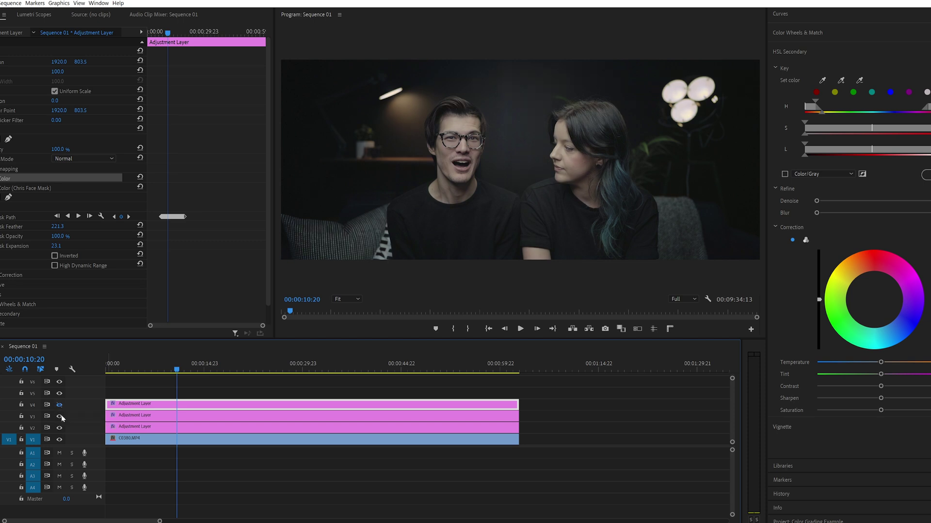